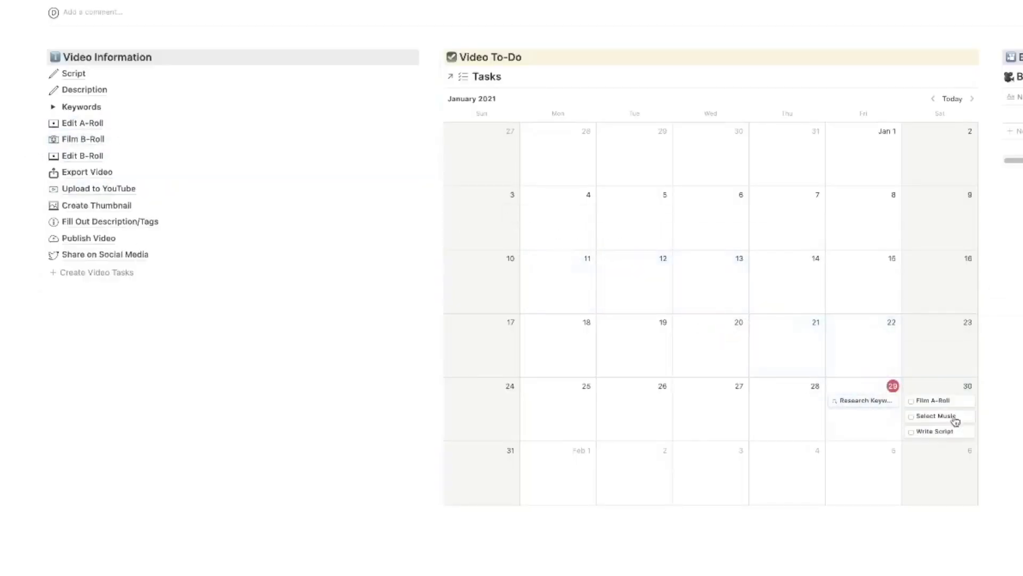
Drag Edit A-Roll, Film B-Roll, Edit B-Roll and Export Video onto January 31 in the calendar
drag(224, 116, 480, 496)
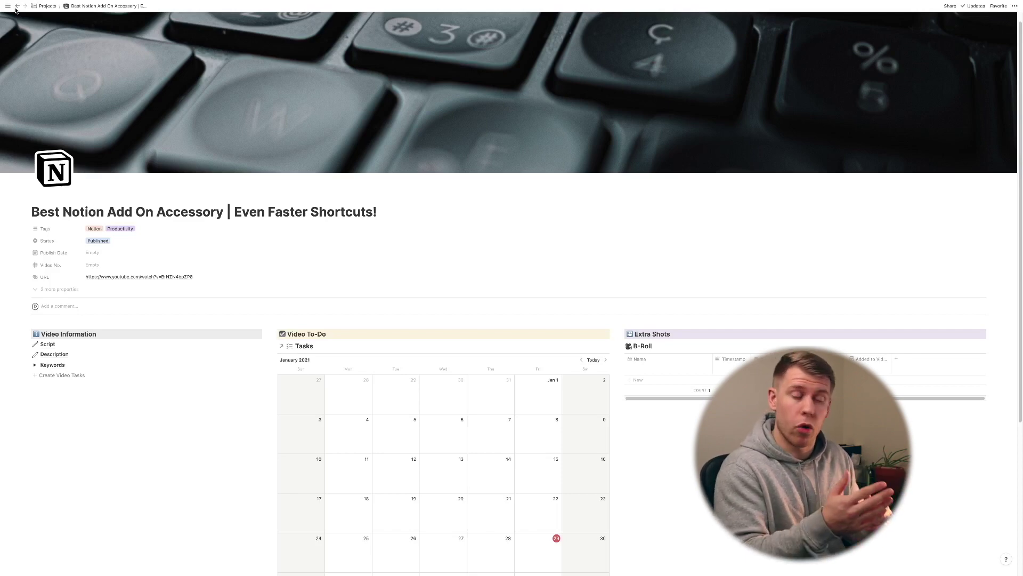
scroll(185, 187, down, 3)
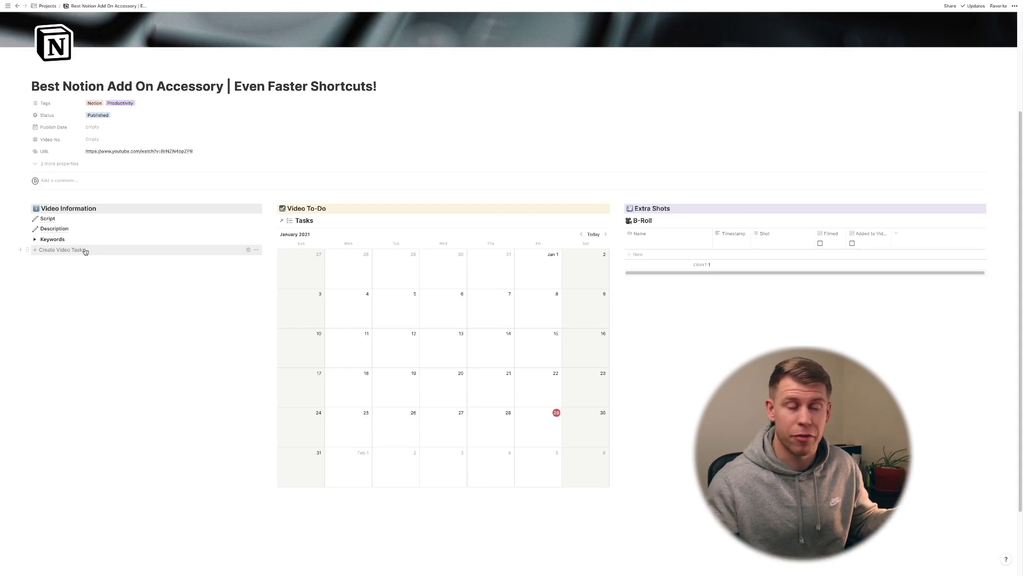
Review the Create Video Tasks template's task blocks, Research Keywords through Share on Social Media, then close it
click(249, 250)
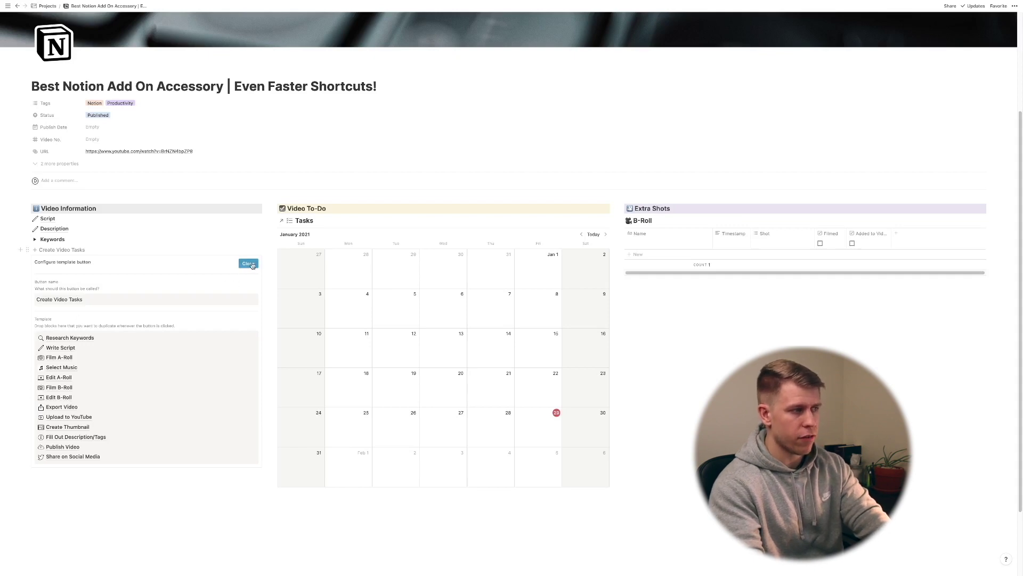
click(248, 263)
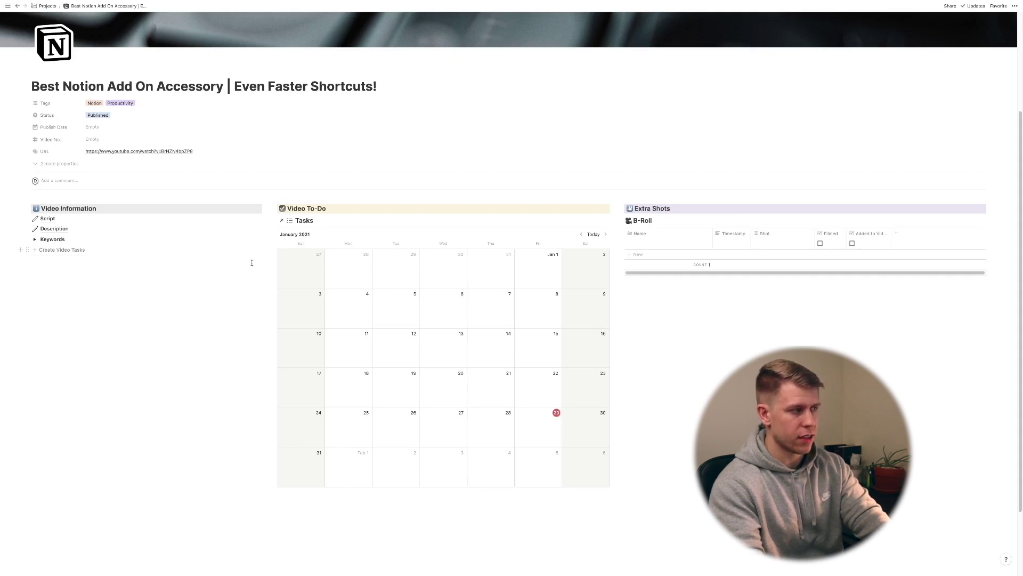
Generate the video tasks with Create Video Tasks, return to the page, and check the calendar filters
click(67, 251)
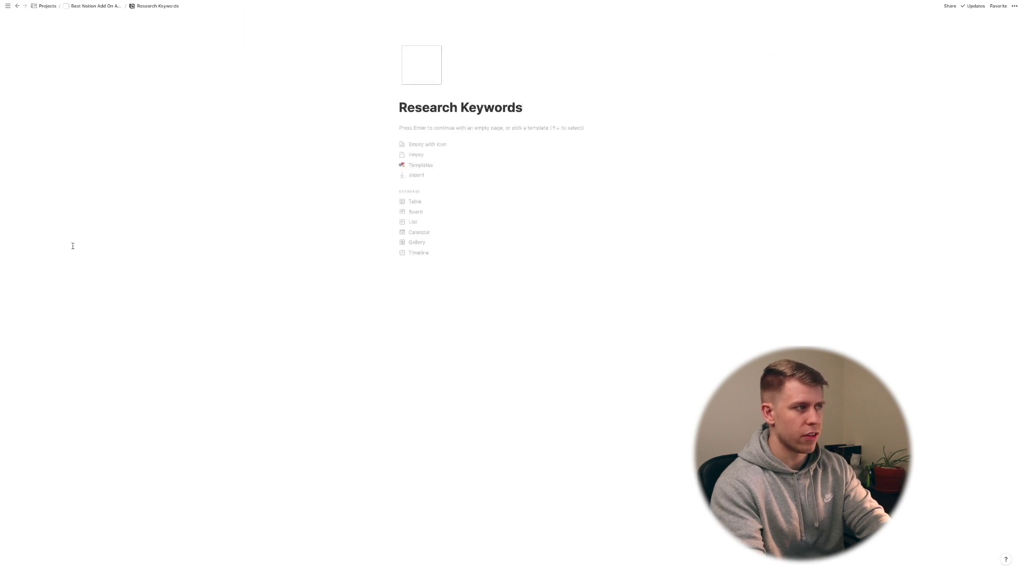
key(super+bracketleft)
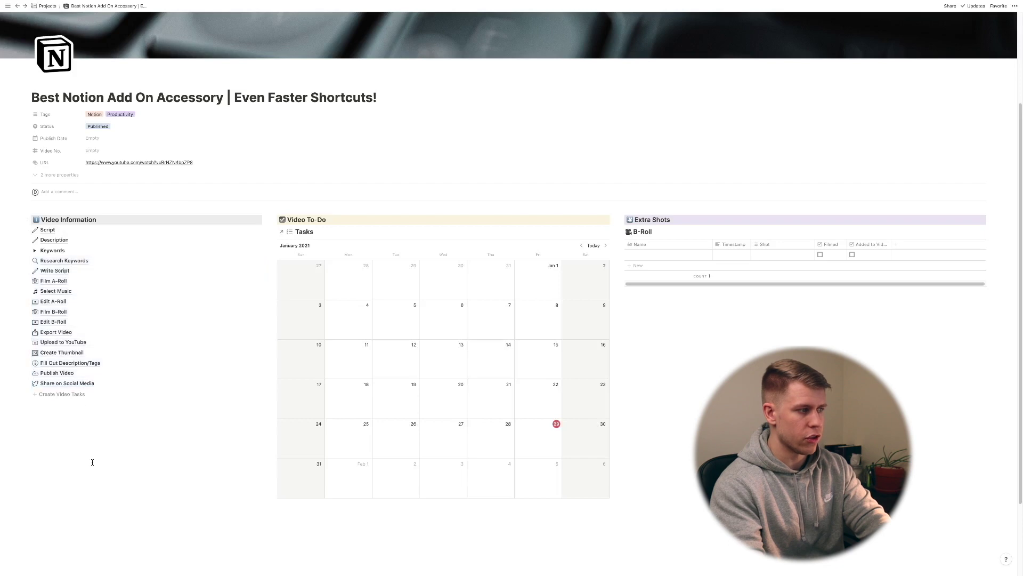
click(92, 462)
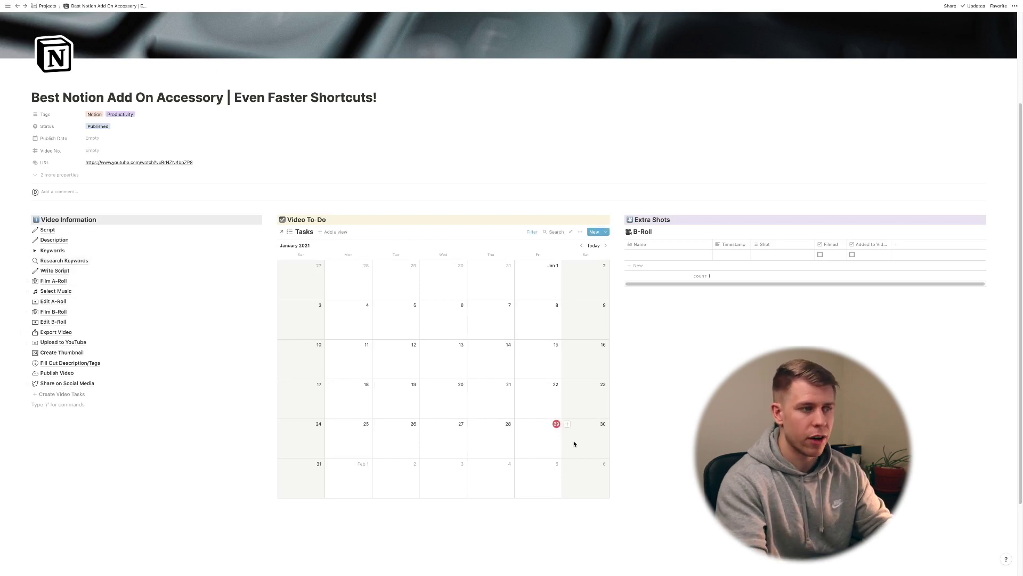
click(532, 232)
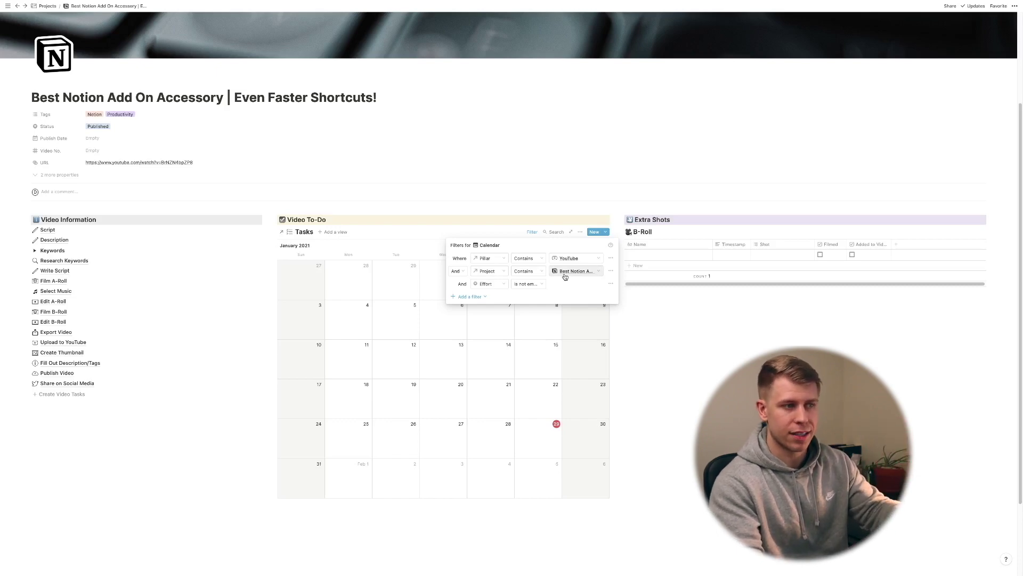
Close the calendar filter and go back to the 14-entry Projects database, dismissing the preview
click(533, 233)
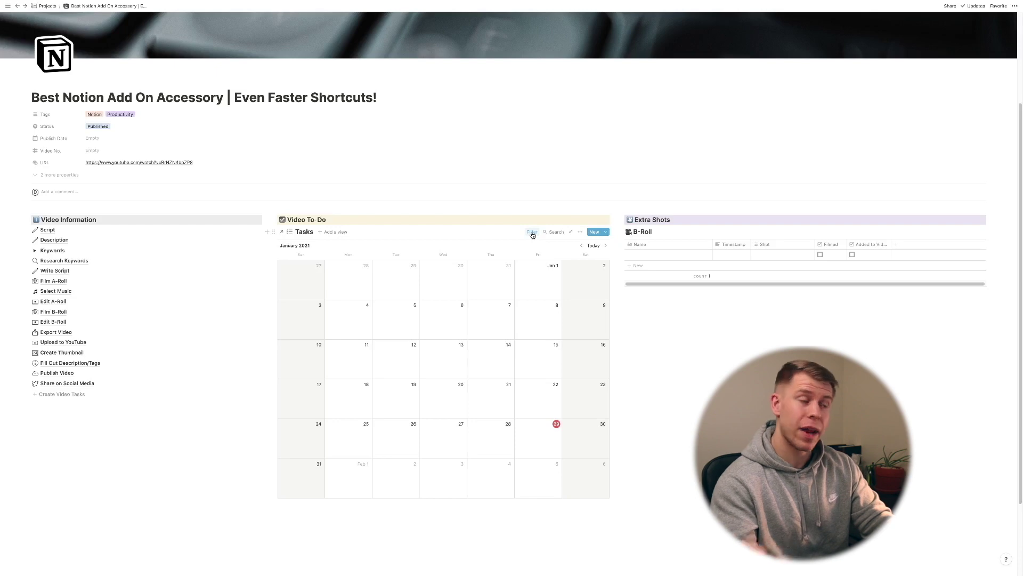
key(super+bracketleft)
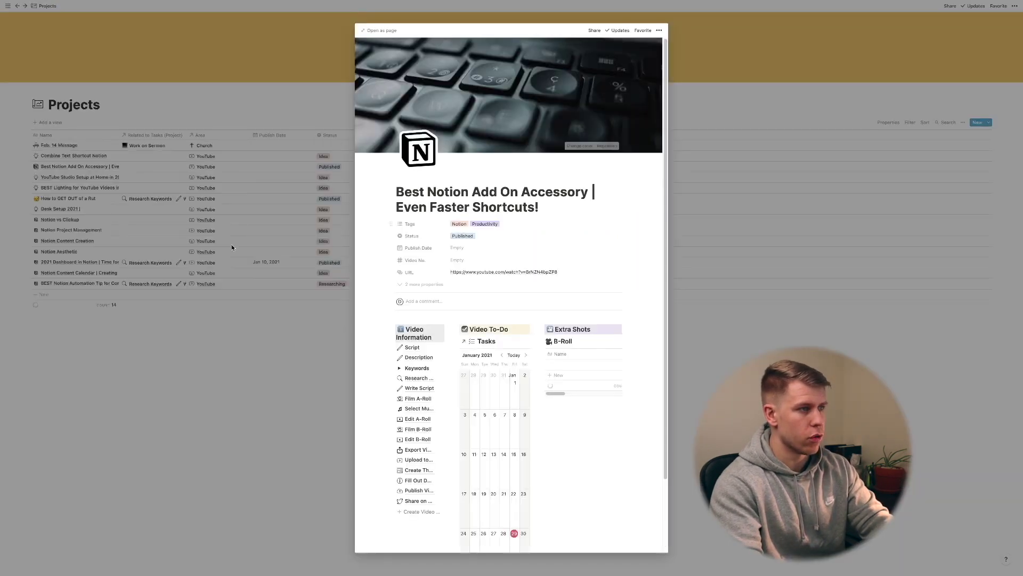
click(232, 244)
Edit the New Idea template as a full page and check its Tasks calendar filters
click(989, 123)
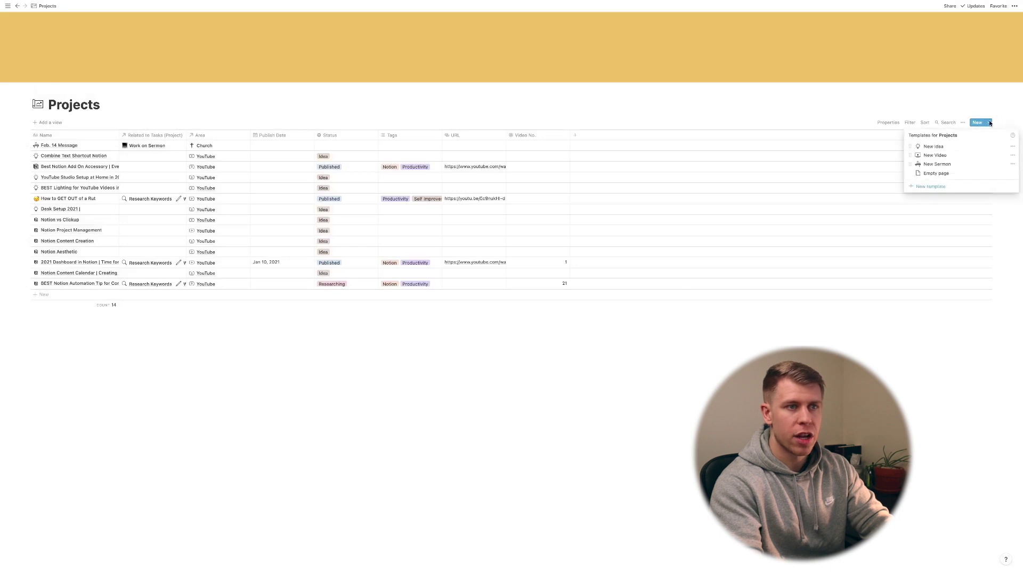
click(1012, 146)
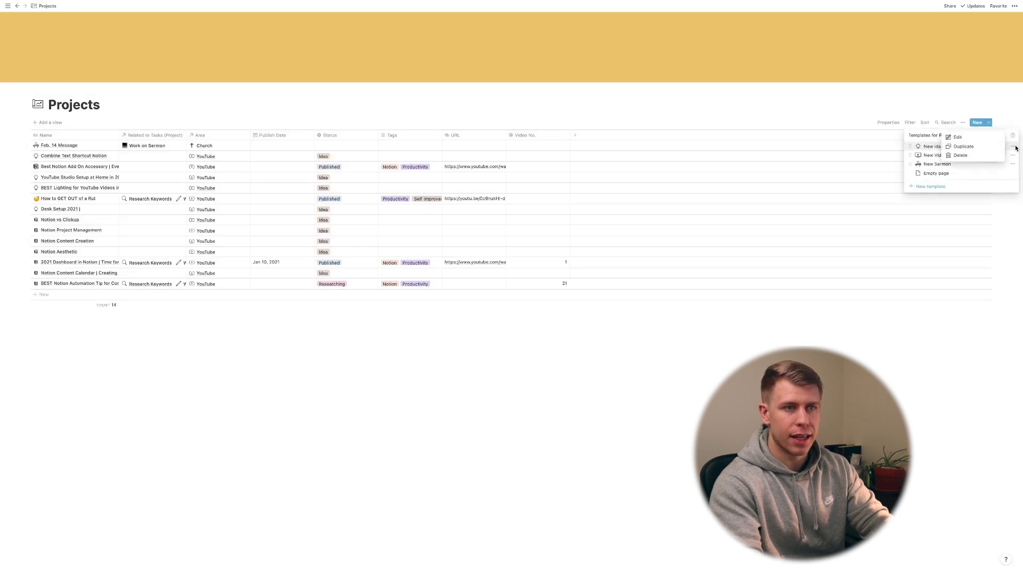
click(982, 138)
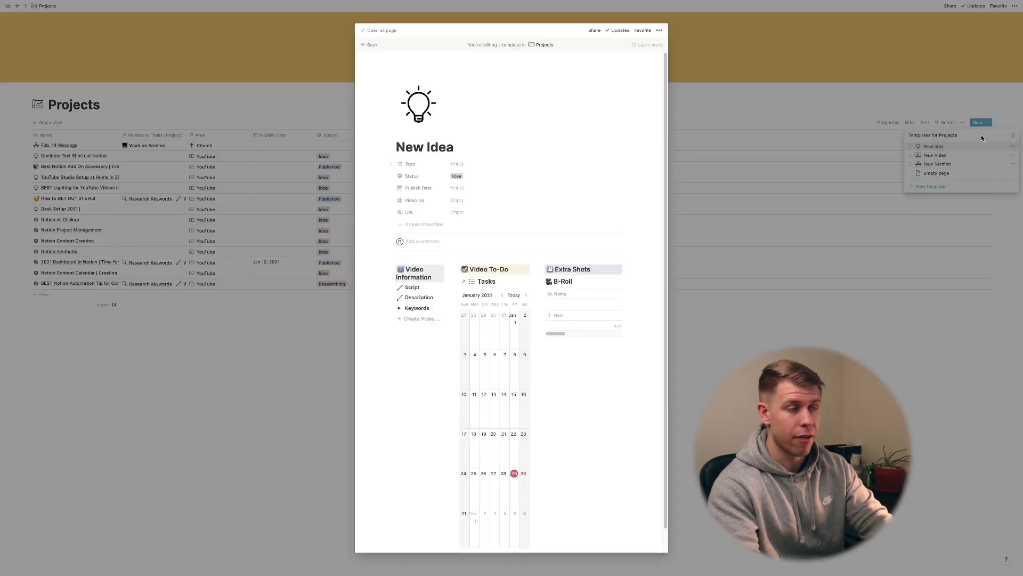
click(376, 40)
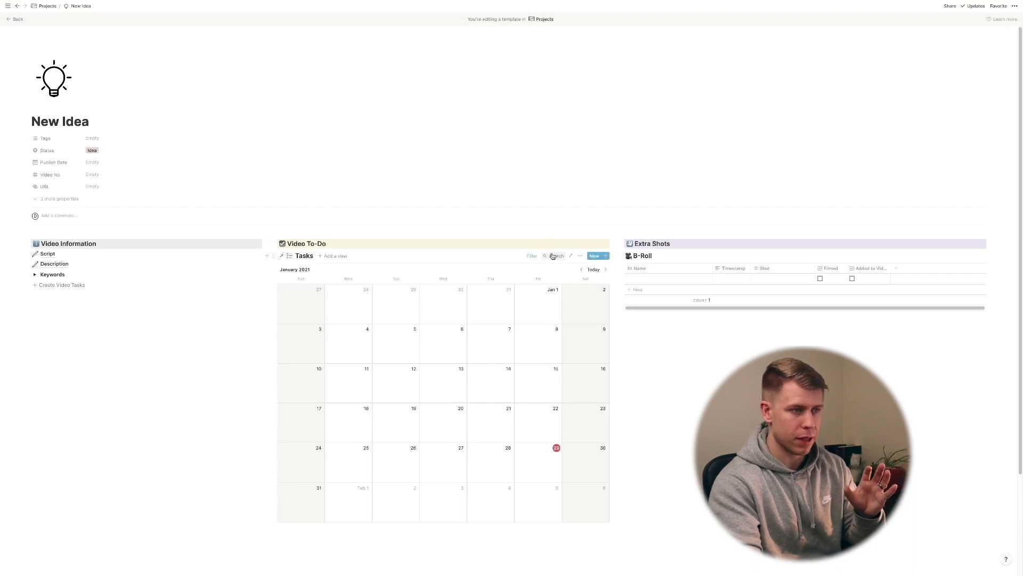
click(532, 258)
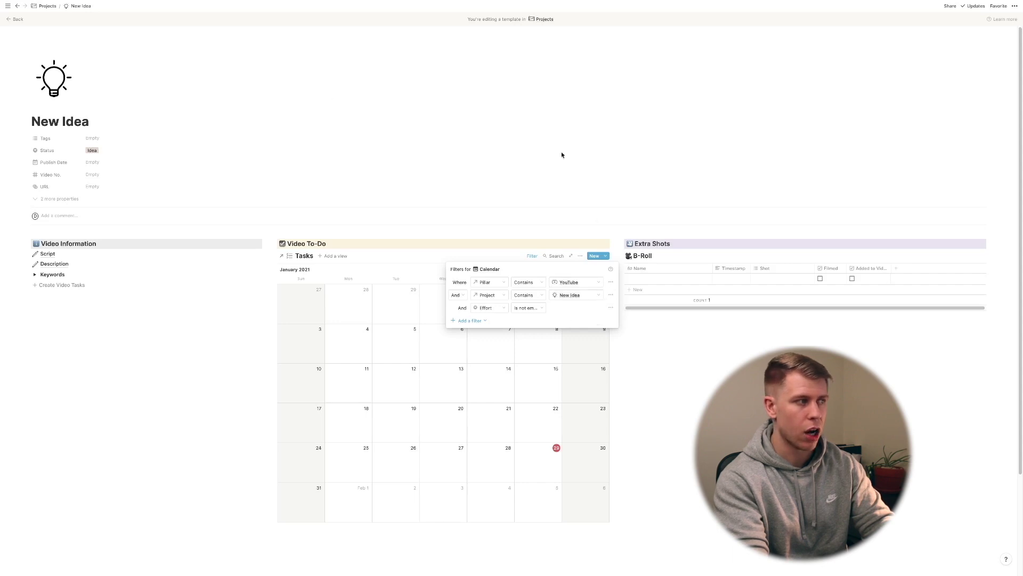
Close the template's filter settings and exit the New Idea template back to the Projects table
click(113, 70)
key(ctrl+bracketleft)
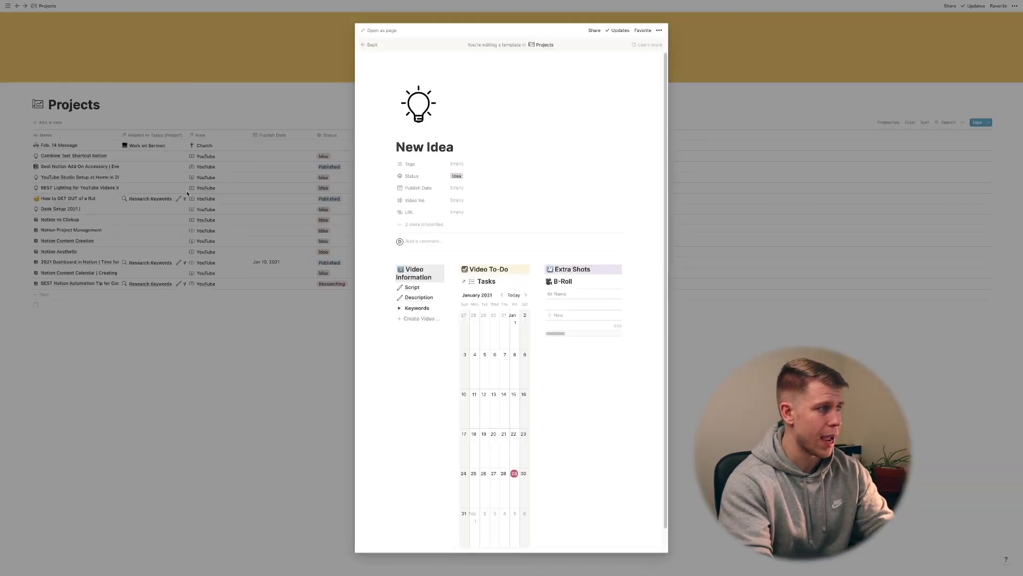
click(187, 194)
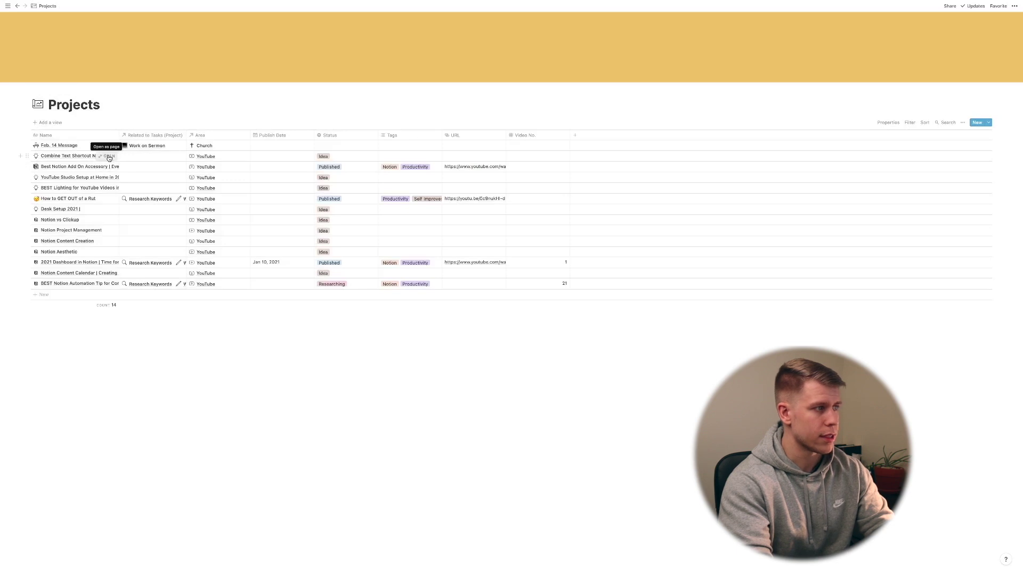
Open the Best Notion Add On Accessory project as a full page
click(109, 156)
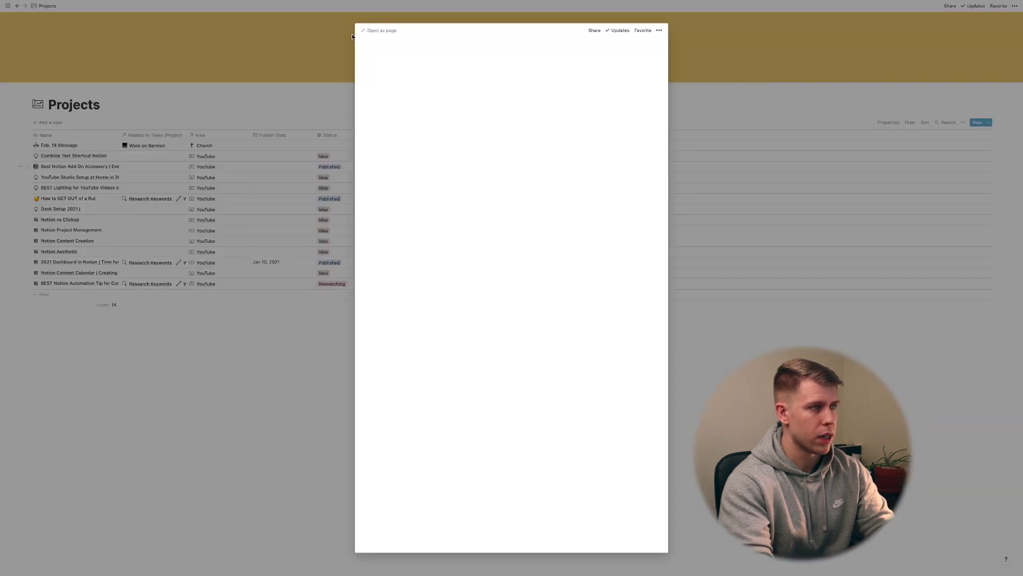
click(374, 31)
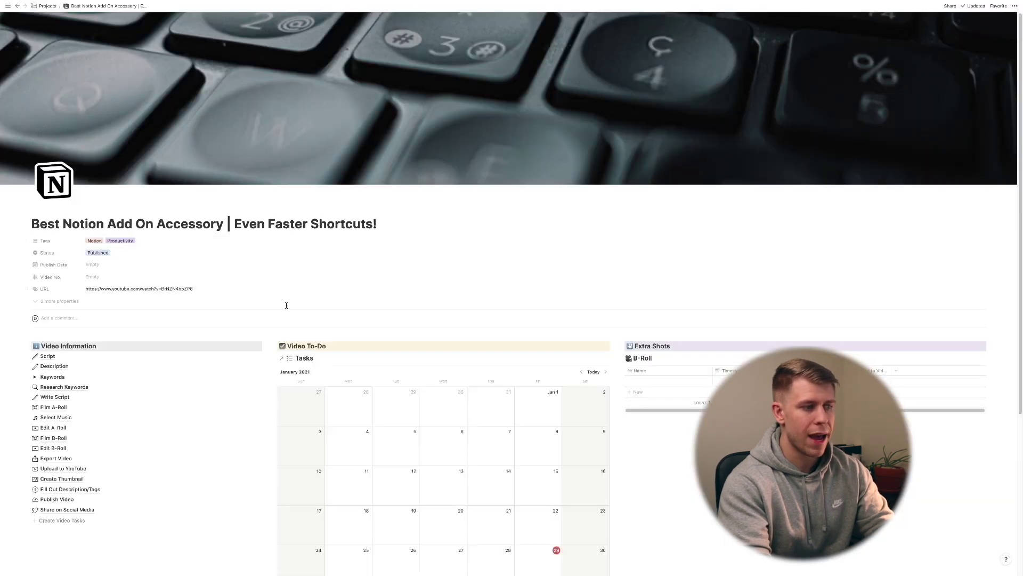
scroll(286, 305, down, 3)
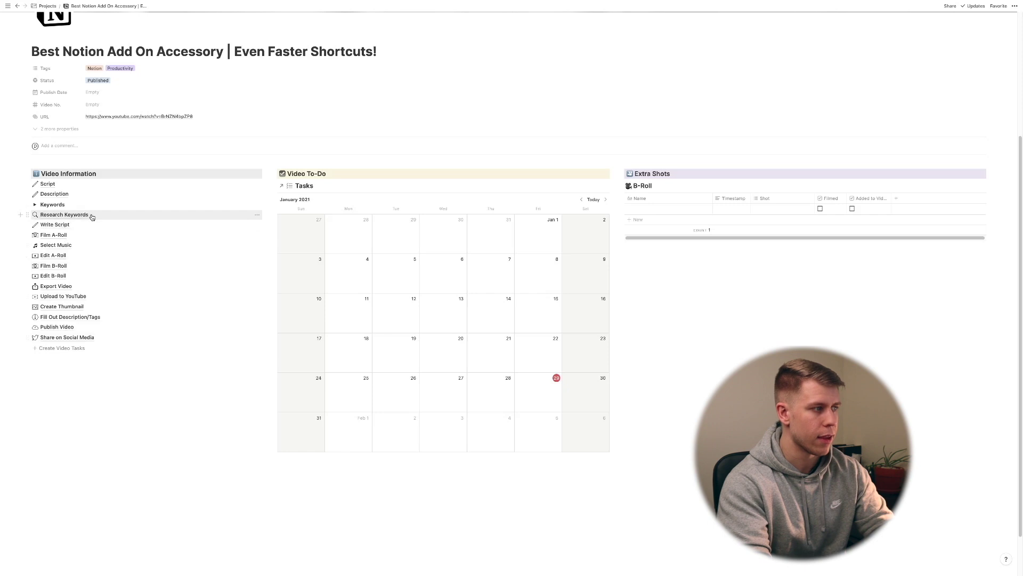
Schedule Research Keywords on Jan 29, scripting/A-Roll/music Jan 30, editing and filming Jan 31, publishing Feb 1
click(92, 217)
drag(92, 217, 546, 388)
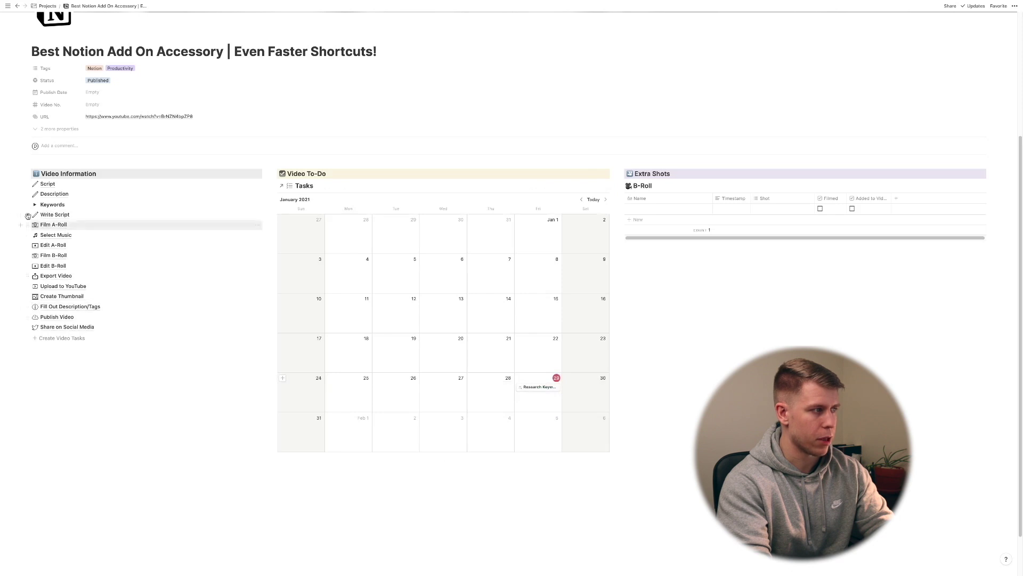
drag(7, 215, 586, 400)
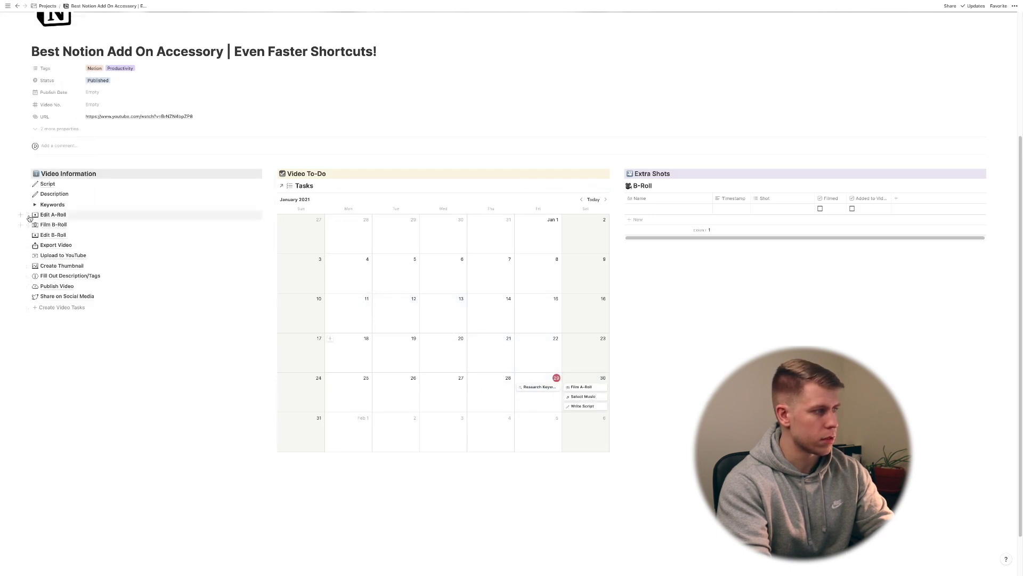
drag(18, 213, 301, 442)
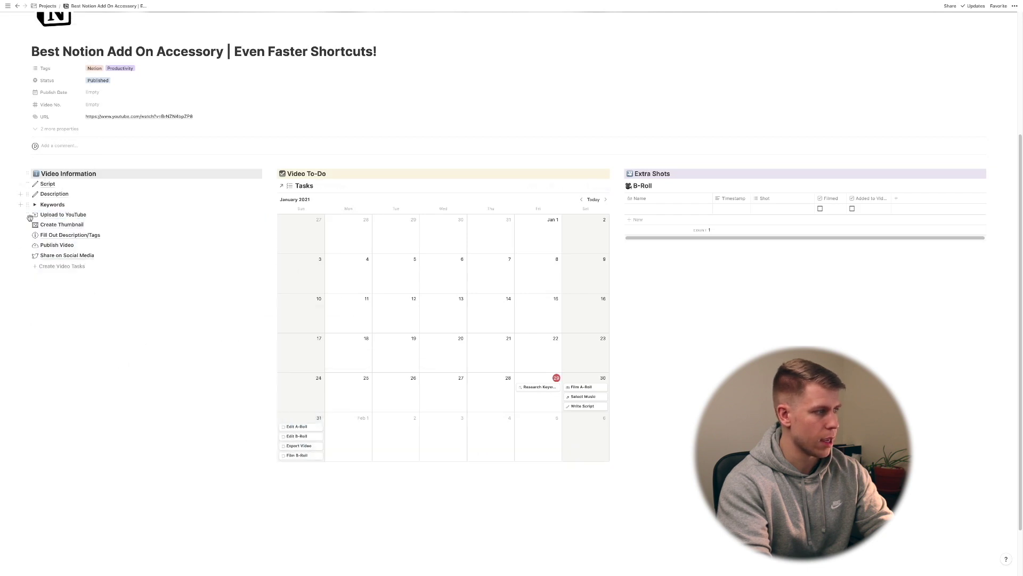
drag(44, 221, 347, 445)
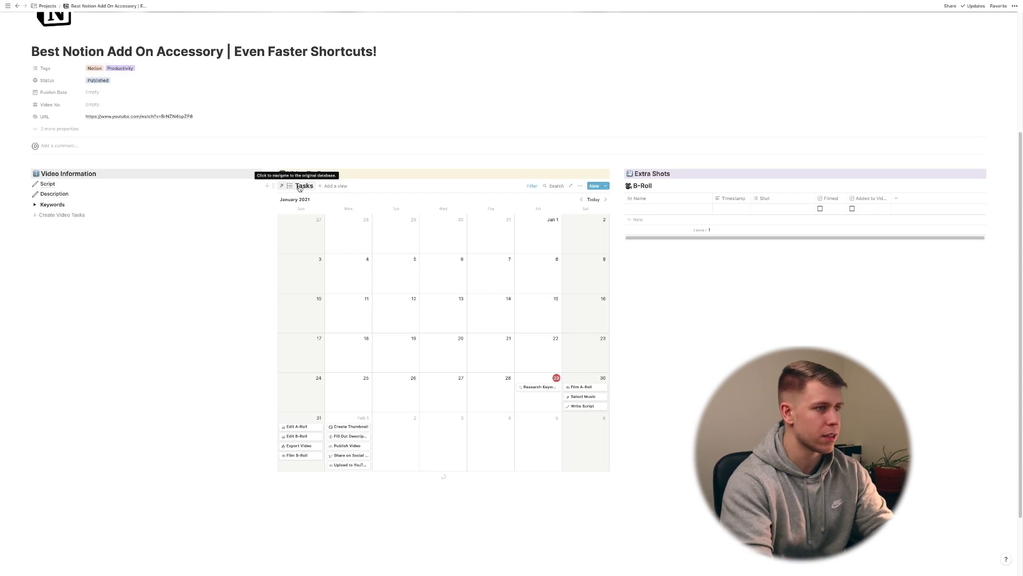
Open the Dashboard and scroll through the Today and Upcoming tables listing the new video's tasks
mouse_move(1, 131)
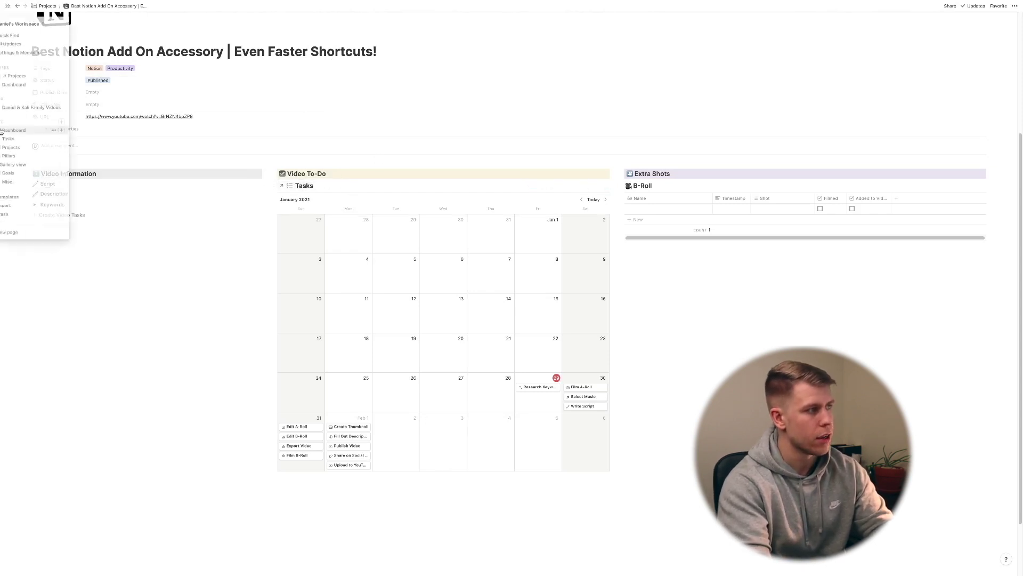
click(15, 130)
click(29, 131)
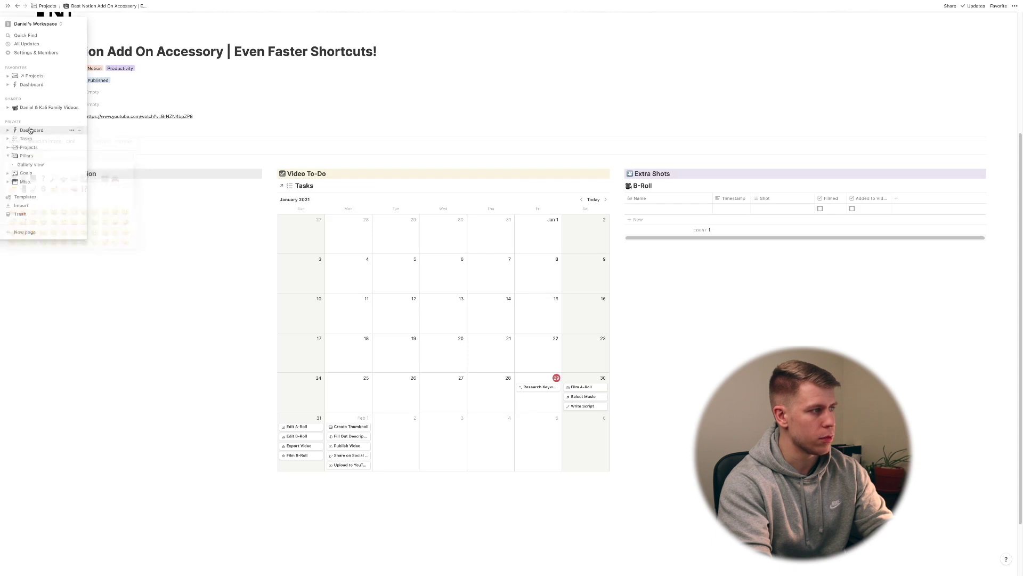
click(30, 130)
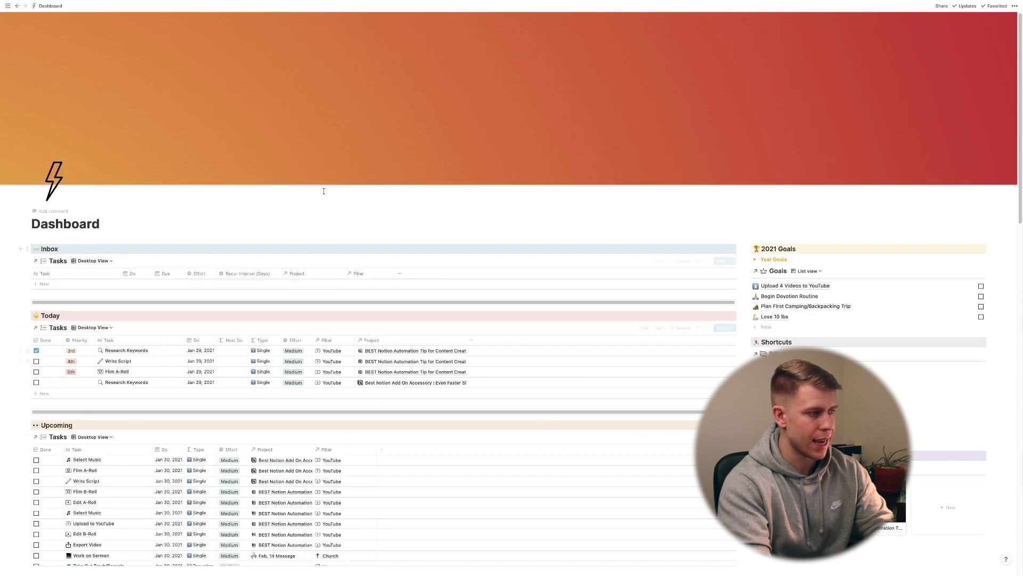
scroll(273, 140, down, 3)
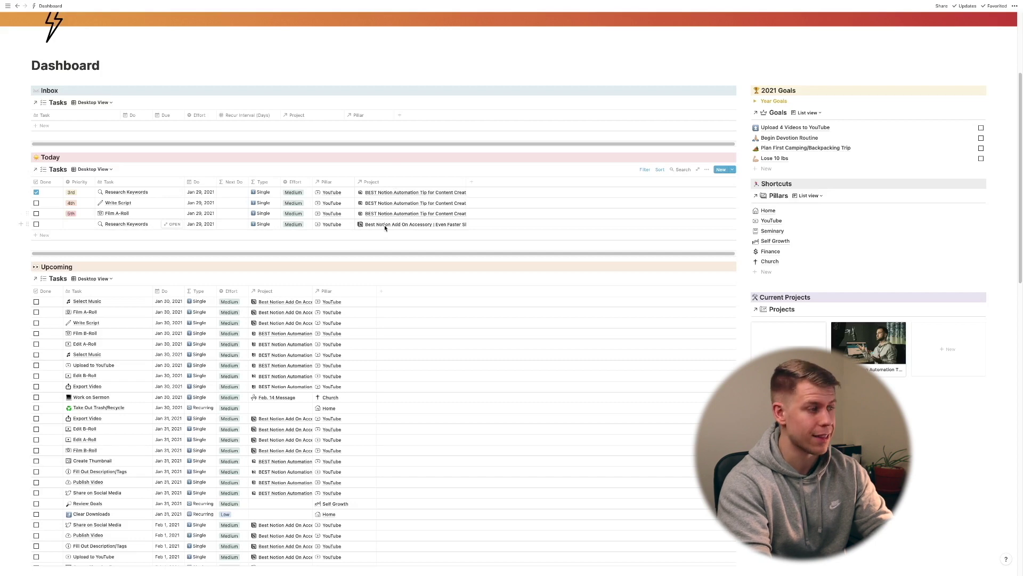
scroll(213, 277, down, 3)
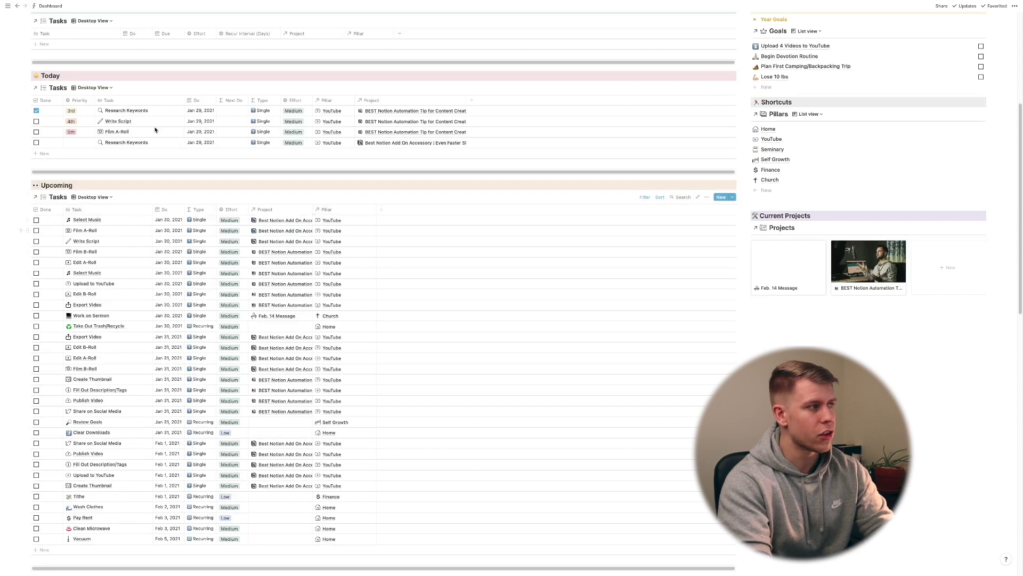
mouse_move(31, 179)
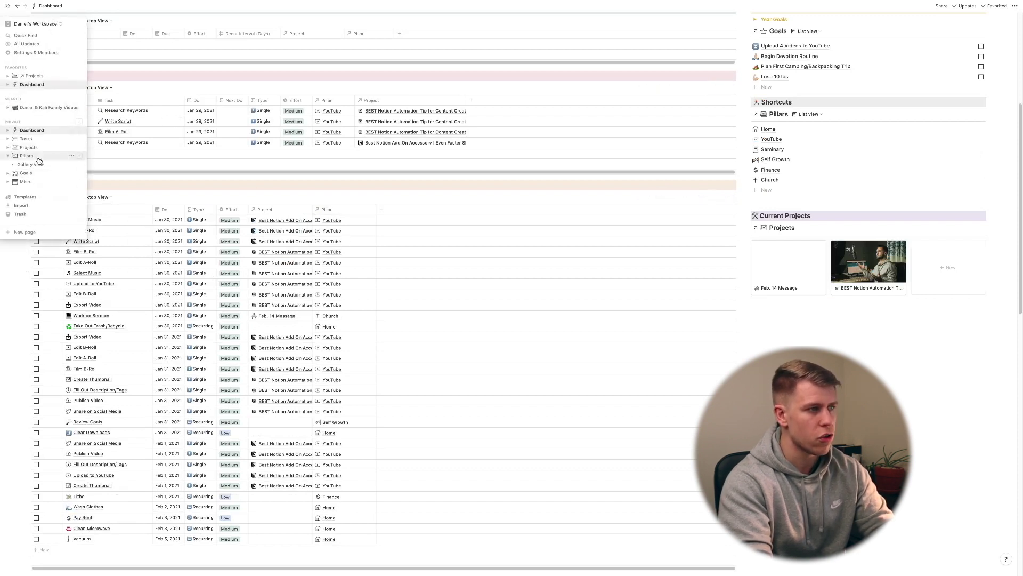
Open the Best Notion Add On Accessory page from Research Keywords' Project link and view its calendar filters
click(415, 144)
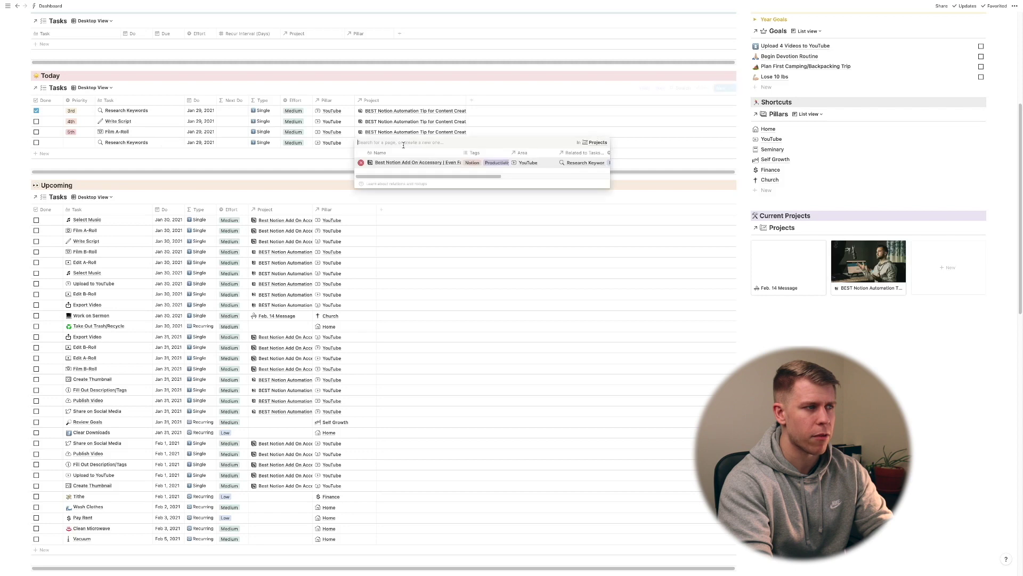
click(393, 163)
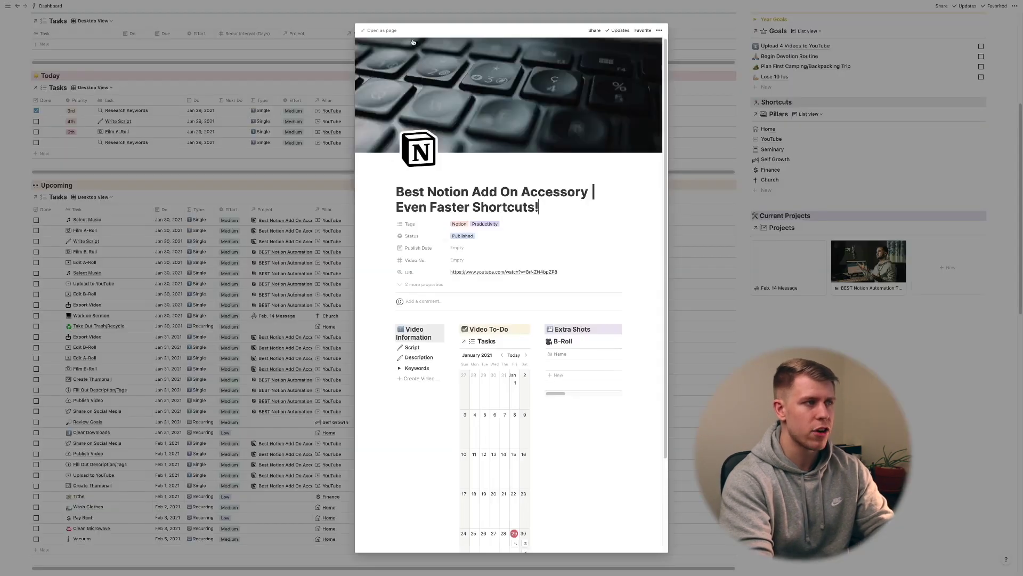
click(378, 31)
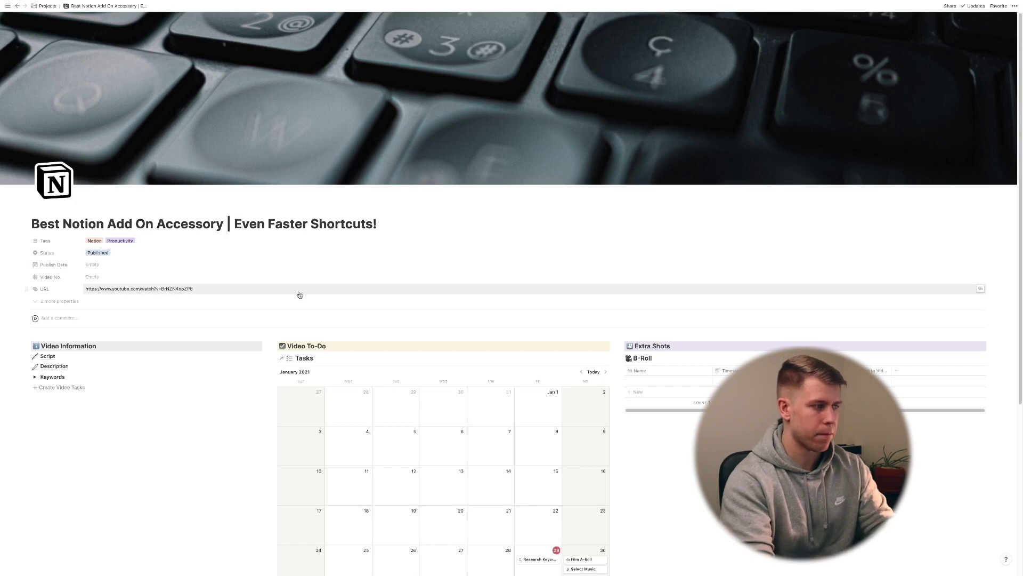
mouse_move(511, 575)
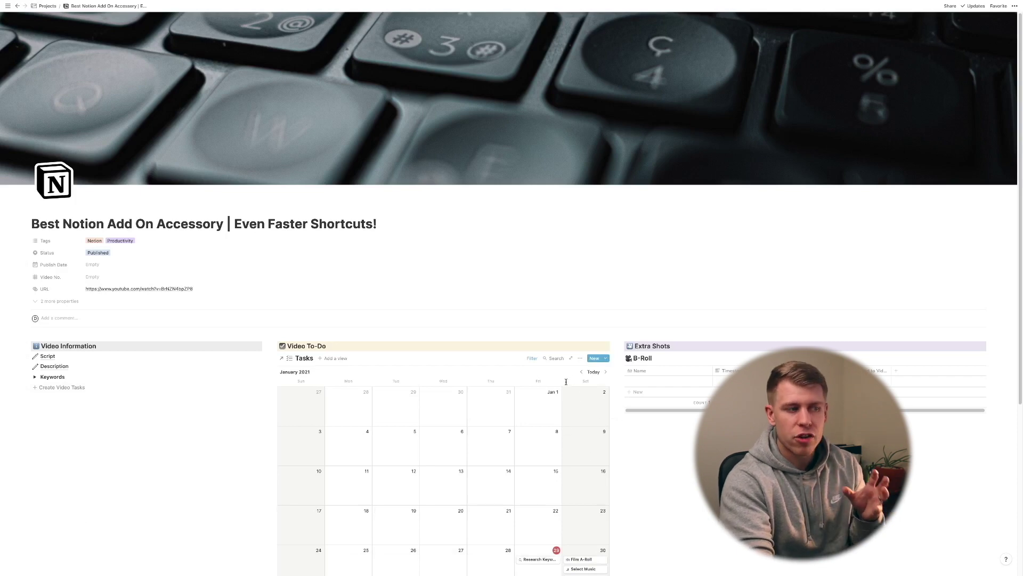
click(532, 358)
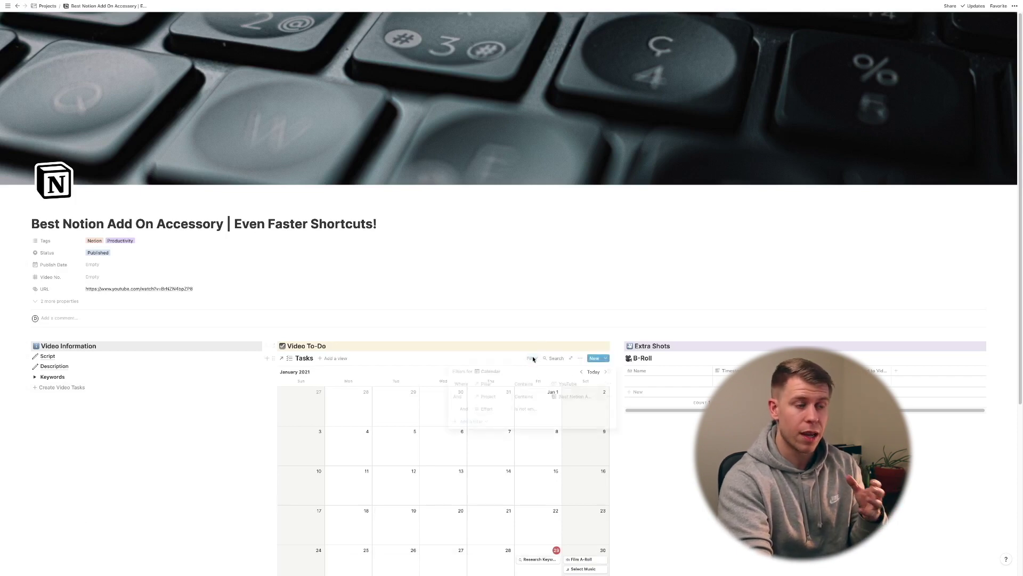